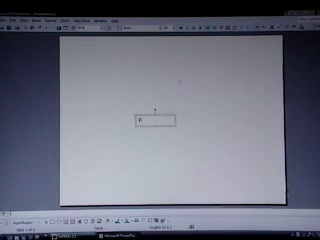
# - Make the letter F in the text box bold and red
pyautogui.click(181, 28)
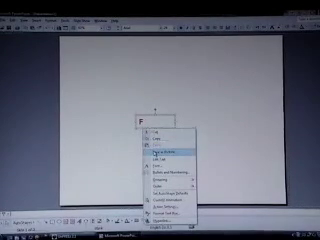
# - Save the F text box as a picture in the chosen image format
pyautogui.click(155, 152)
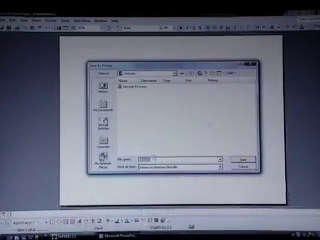
pyautogui.click(220, 167)
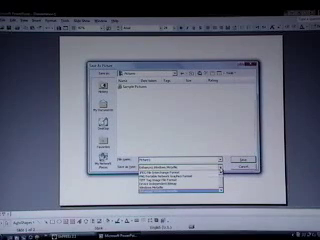
pyautogui.click(212, 173)
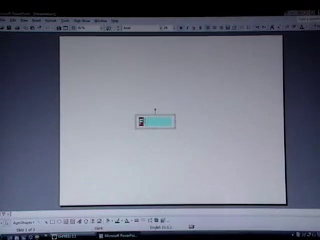
pyautogui.write('FU')
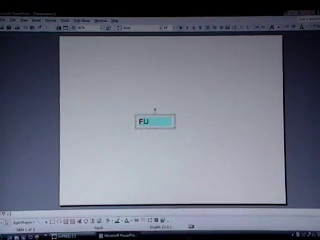
# - Save the FU text box as a second picture, then select its text for replacement
pyautogui.rightClick(143, 129)
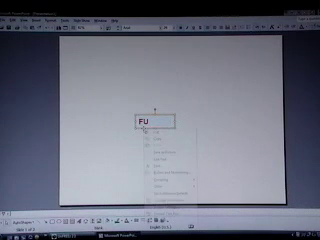
pyautogui.click(160, 152)
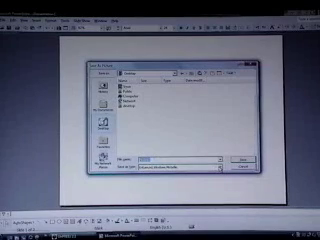
pyautogui.click(216, 168)
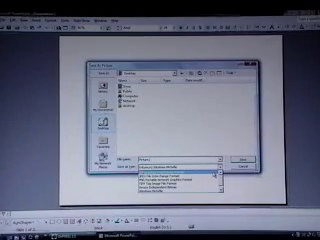
pyautogui.click(215, 174)
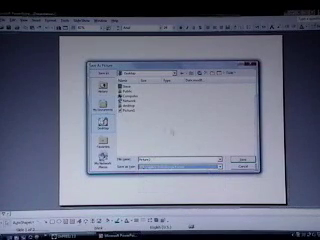
pyautogui.click(241, 160)
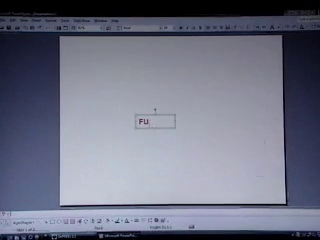
pyautogui.moveTo(146, 121); pyautogui.dragTo(172, 122)
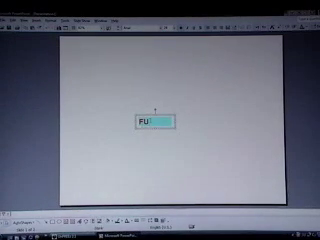
# - Save the FUN text box as a third picture
pyautogui.rightClick(145, 129)
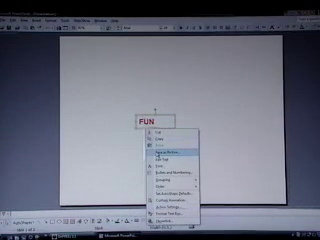
pyautogui.click(157, 152)
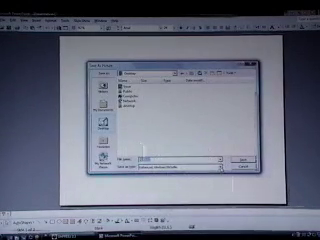
pyautogui.click(220, 166)
pyautogui.click(180, 173)
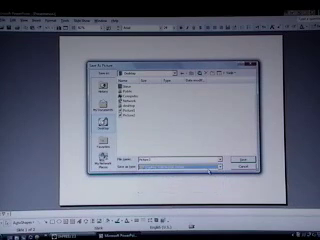
pyautogui.click(240, 160)
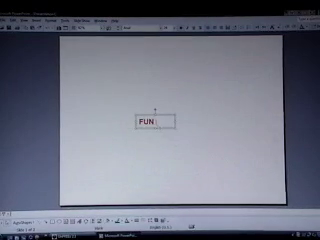
# - Clear the FUN text and save the empty text box as the blank final frame
pyautogui.doubleClick(156, 121)
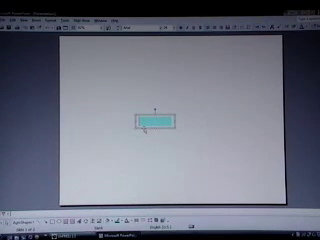
pyautogui.rightClick(145, 129)
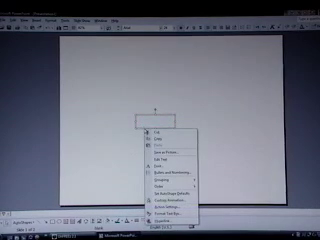
pyautogui.click(155, 153)
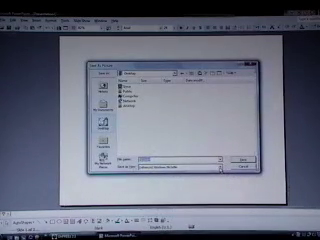
pyautogui.click(219, 166)
pyautogui.click(212, 172)
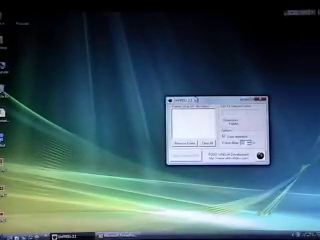
# - Place the UnFREEz window beside the saved picture frames on the desktop
pyautogui.moveTo(197, 101); pyautogui.dragTo(191, 100)
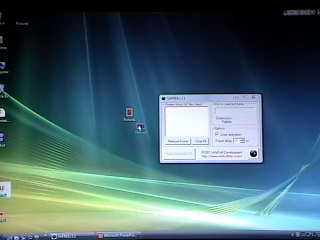
pyautogui.moveTo(140, 128); pyautogui.dragTo(148, 136)
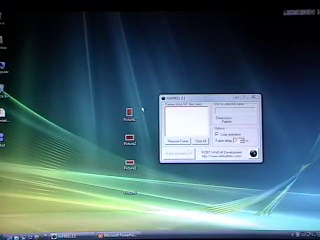
pyautogui.moveTo(146, 107); pyautogui.dragTo(161, 107)
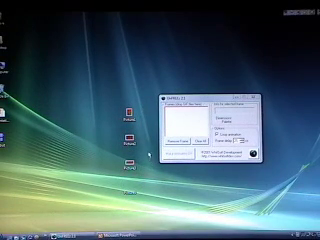
pyautogui.click(130, 117)
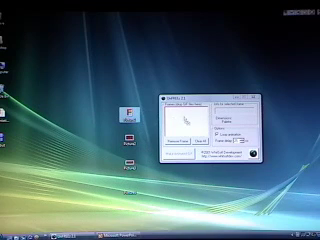
# - Drag Picture1 through Picture4, in order, into the UnFREEz frame list
pyautogui.moveTo(129, 116); pyautogui.dragTo(184, 120)
pyautogui.click(129, 140)
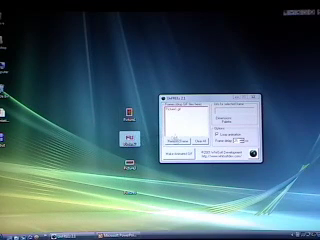
pyautogui.moveTo(129, 138); pyautogui.dragTo(185, 114)
pyautogui.click(129, 163)
pyautogui.moveTo(129, 163); pyautogui.dragTo(176, 125)
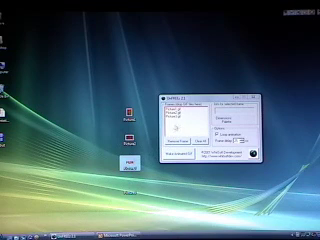
pyautogui.click(130, 186)
pyautogui.moveTo(155, 155); pyautogui.dragTo(176, 125)
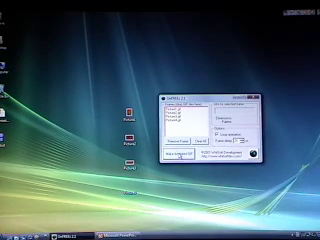
# - Build the animated GIF, save it to the desktop, and open it to preview
pyautogui.click(180, 156)
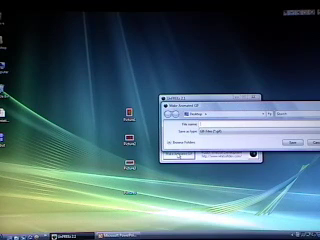
pyautogui.write('a')
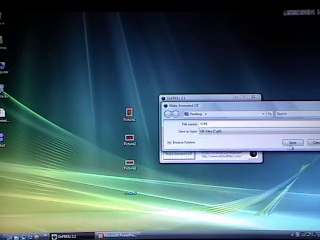
pyautogui.click(292, 144)
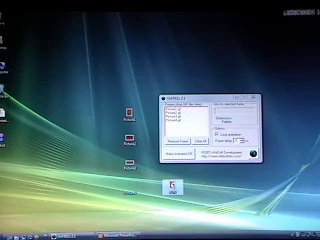
pyautogui.doubleClick(172, 186)
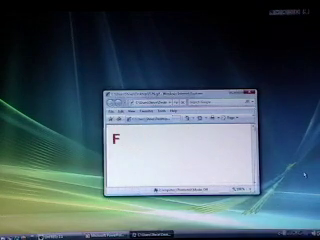
pyautogui.hotkey('alt', 'F4')
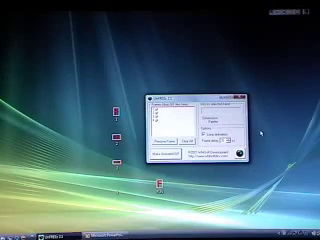